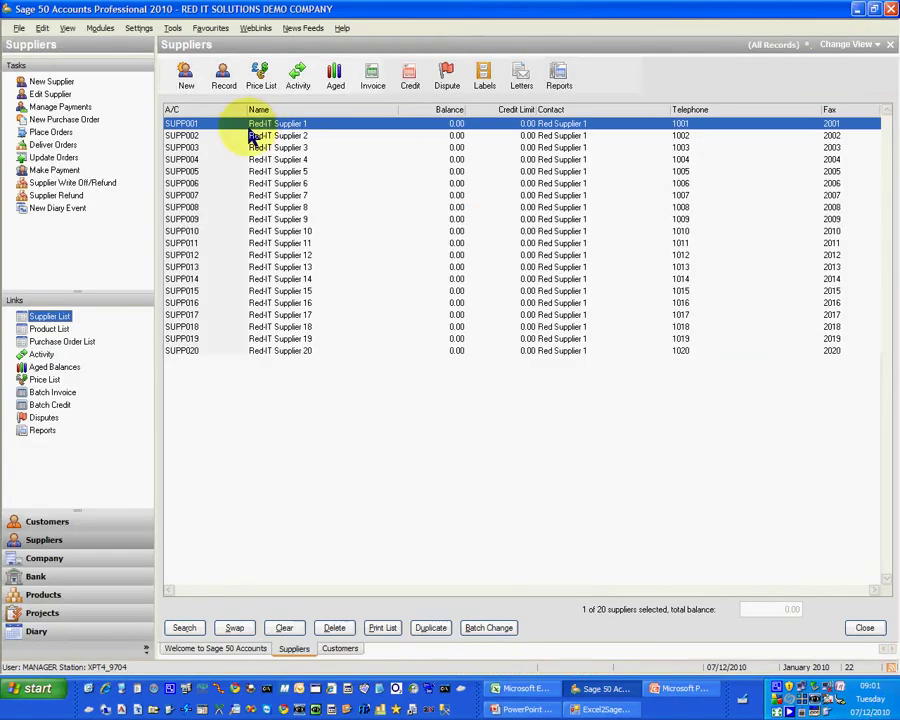
Confirm SUPP001 has no transactions, then review the ARA1000–ARA1003 invoice lines in Excel
click(298, 80)
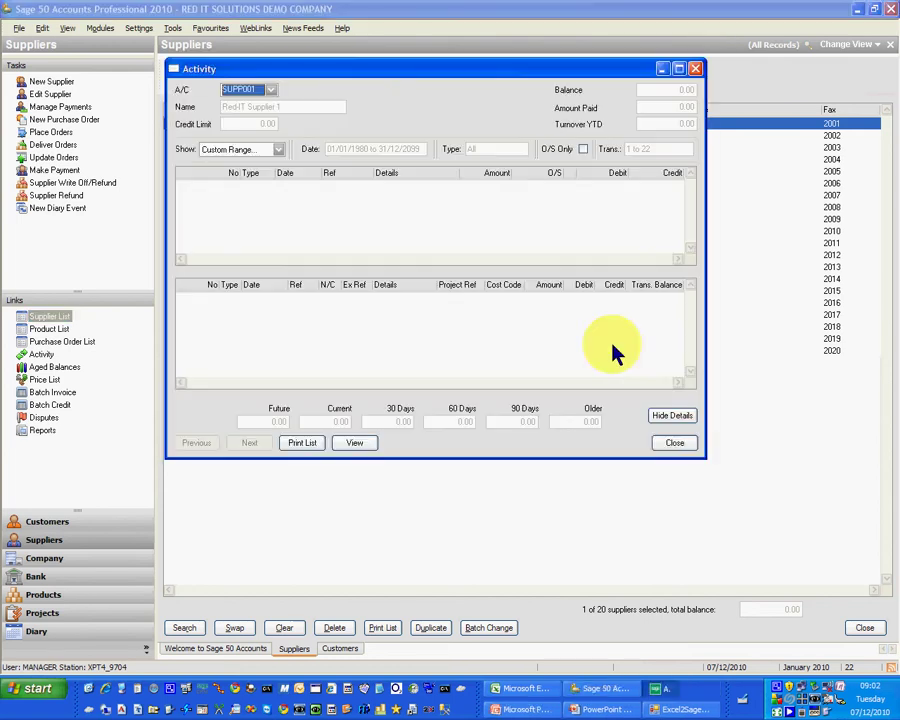
click(664, 447)
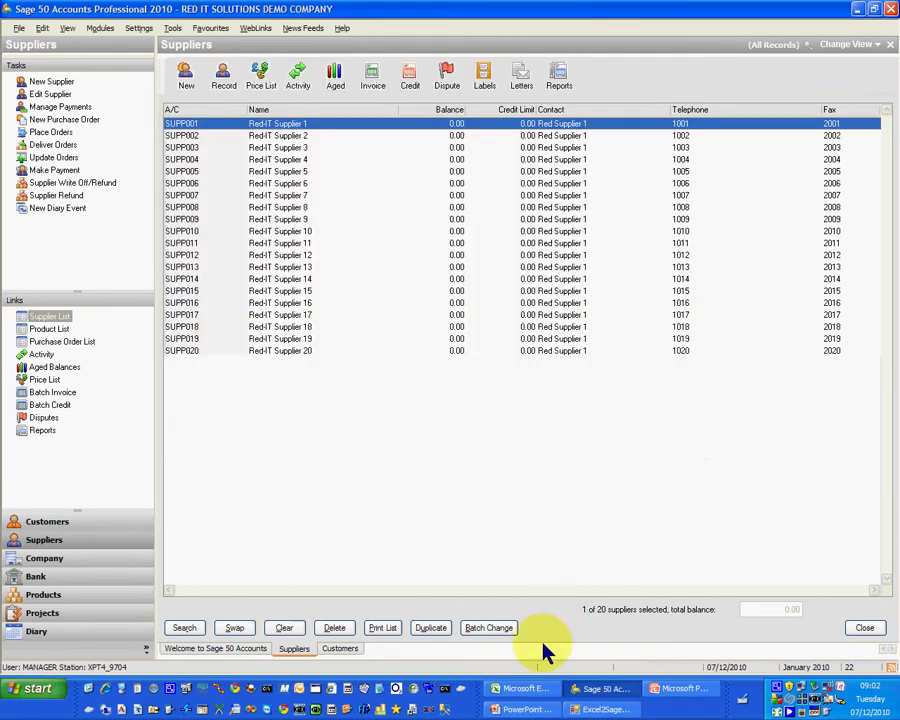
click(523, 689)
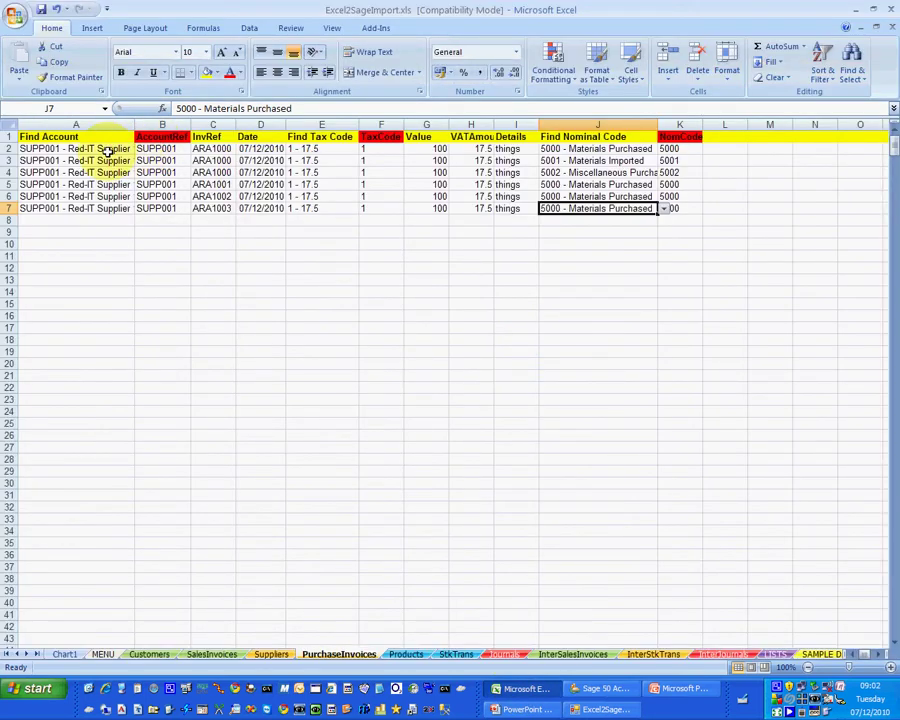
drag(105, 150, 672, 168)
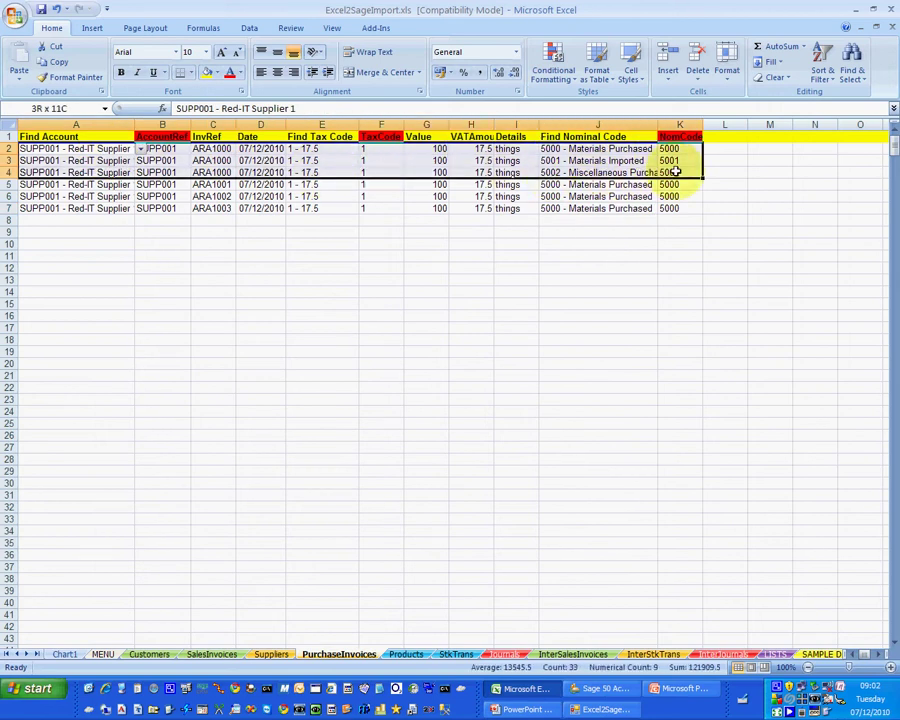
click(211, 184)
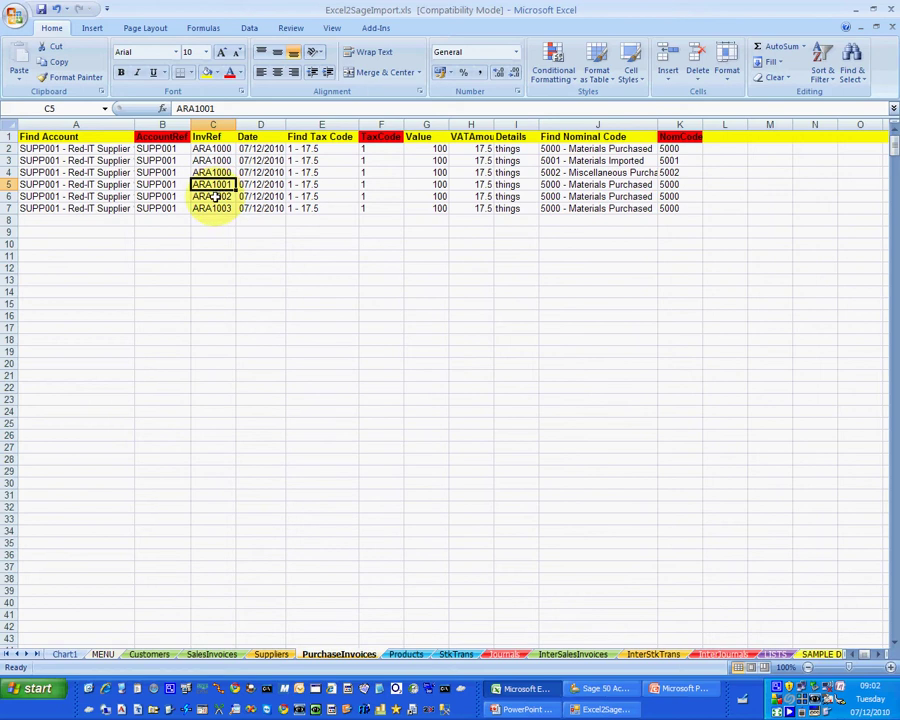
click(213, 197)
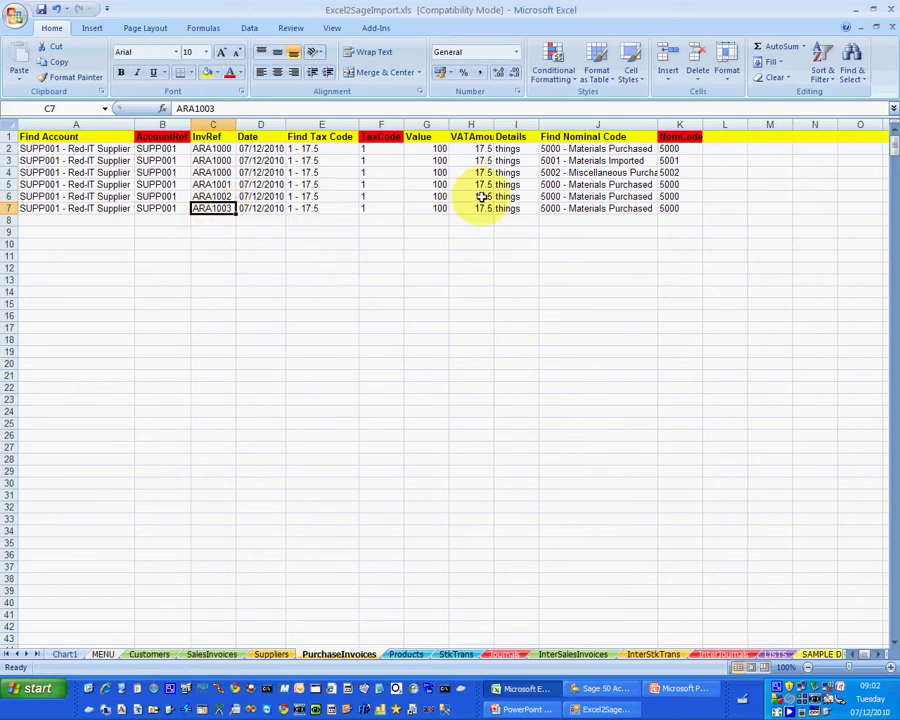
Check cell J7's nominal code stays 5000 and save the PurchaseInvoices workbook
click(650, 211)
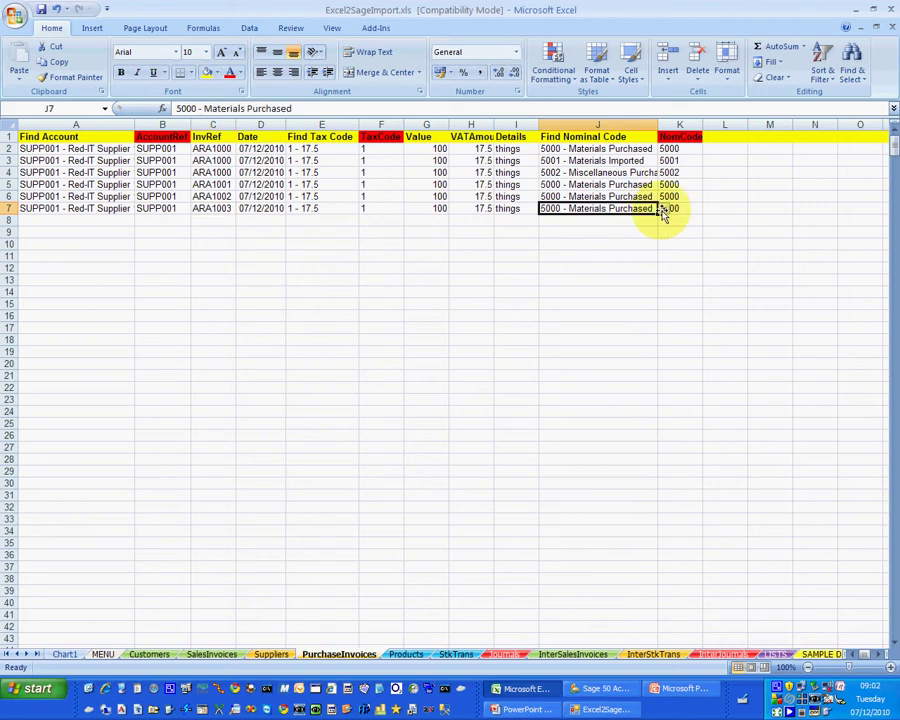
click(663, 210)
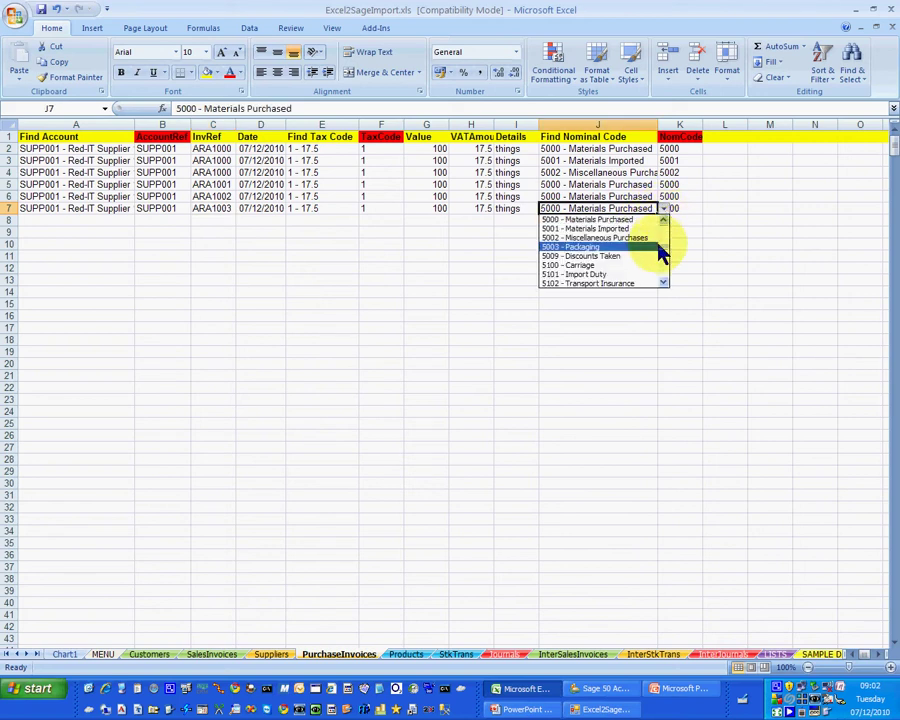
mouse_move(663, 248)
mouse_down()
mouse_move(666, 272)
mouse_move(669, 237)
mouse_up()
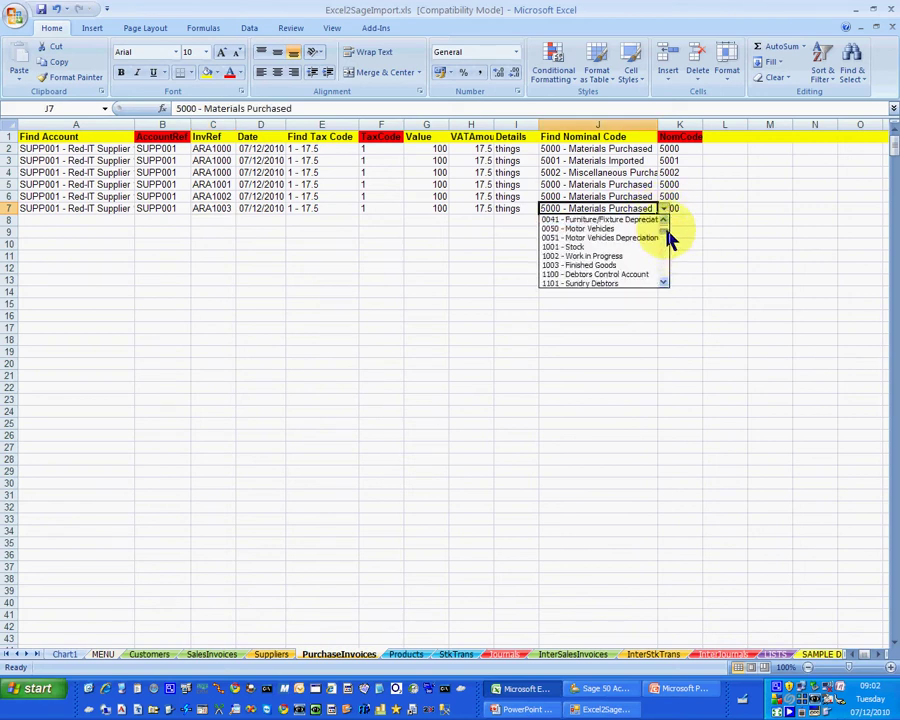
key(Escape)
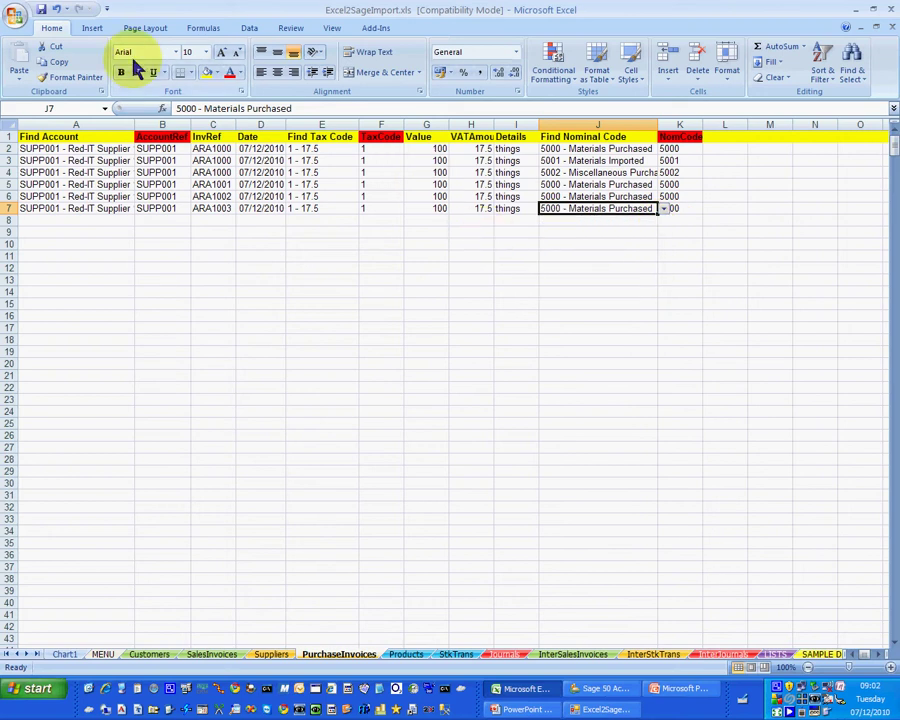
click(41, 9)
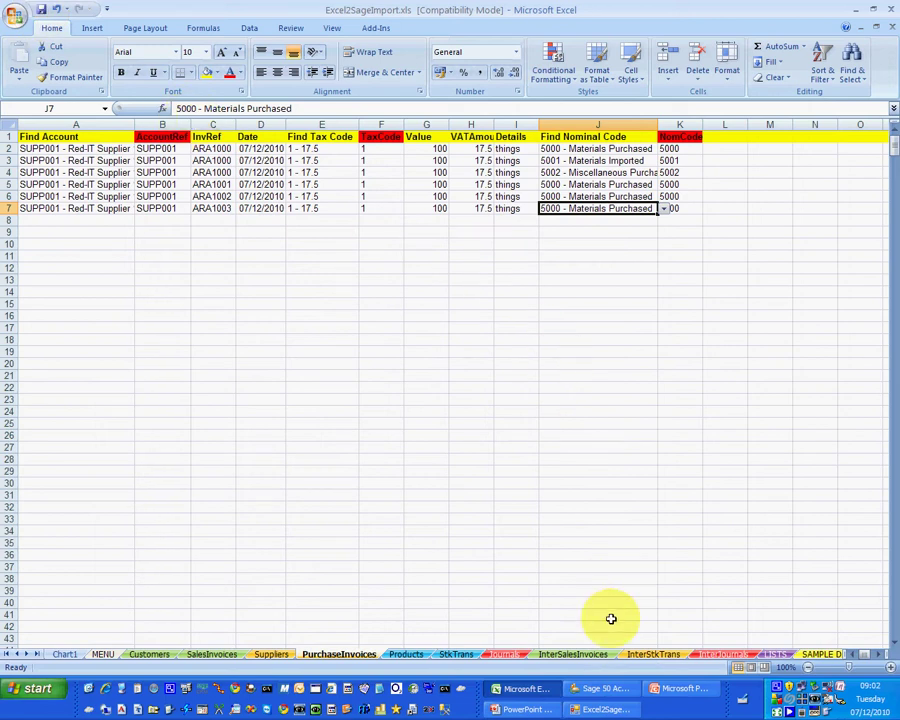
Connect the Excel2SageLine50 Connector to Sage and move it off the spreadsheet rows
click(605, 711)
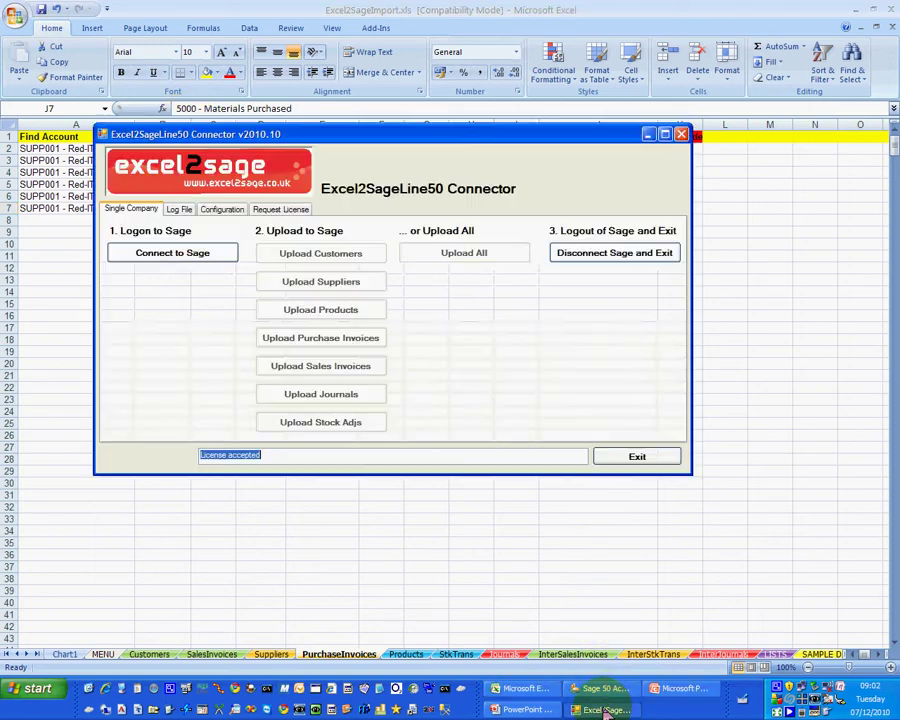
click(180, 257)
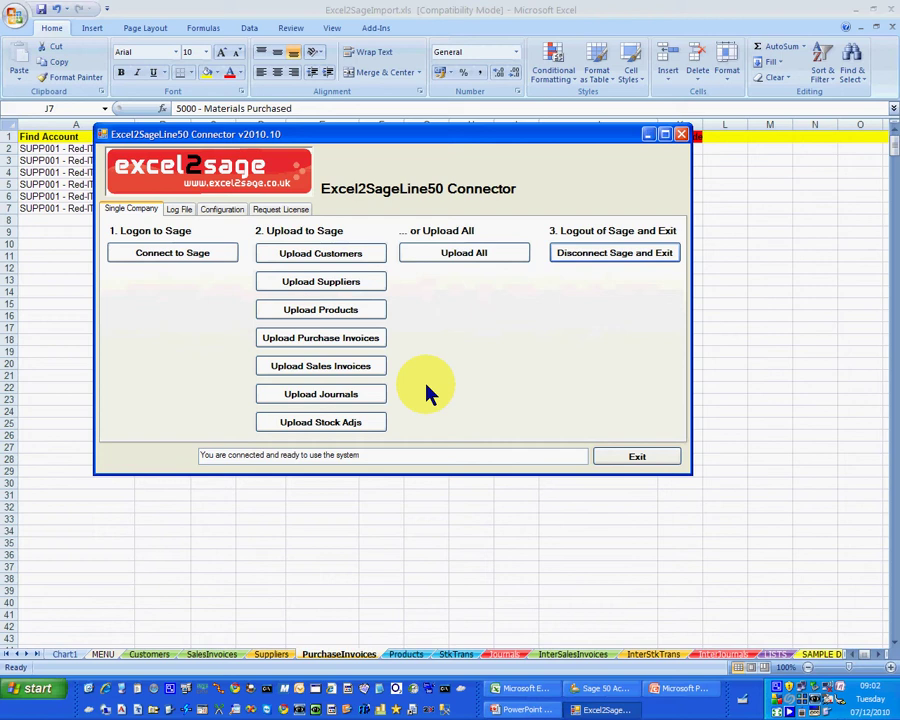
drag(350, 136, 416, 256)
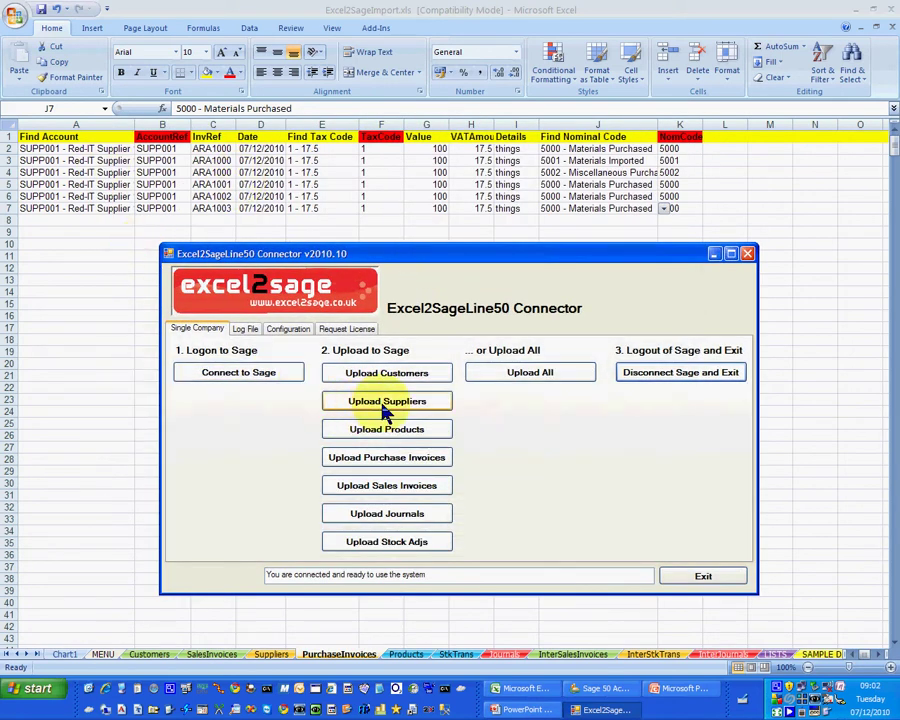
Upload the purchase invoices until 'Finished loading PO Invoices To Sage' appears, then return to Sage
click(385, 466)
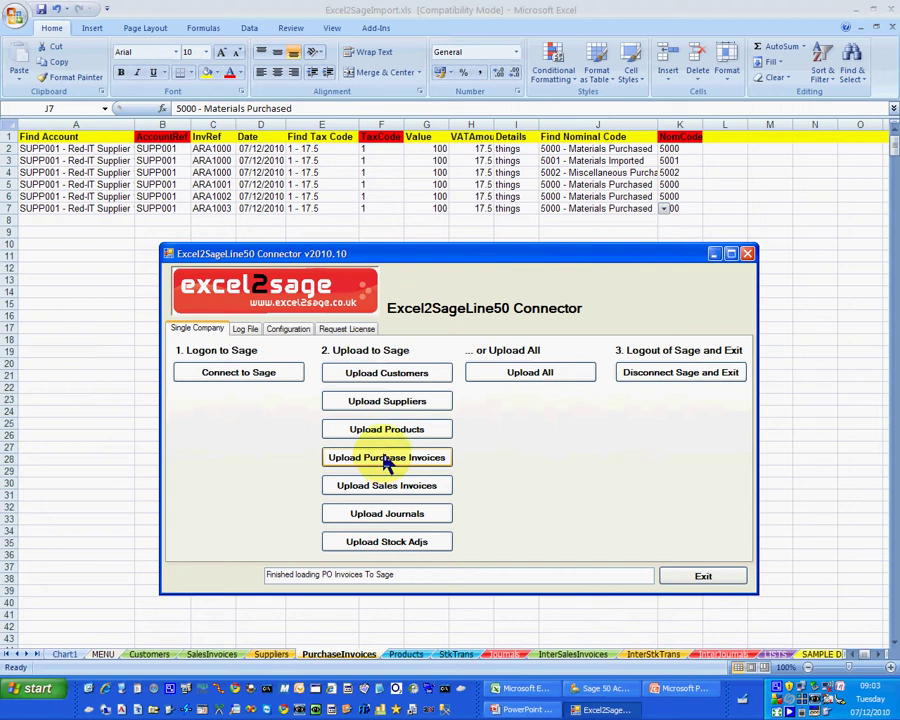
drag(406, 572, 252, 576)
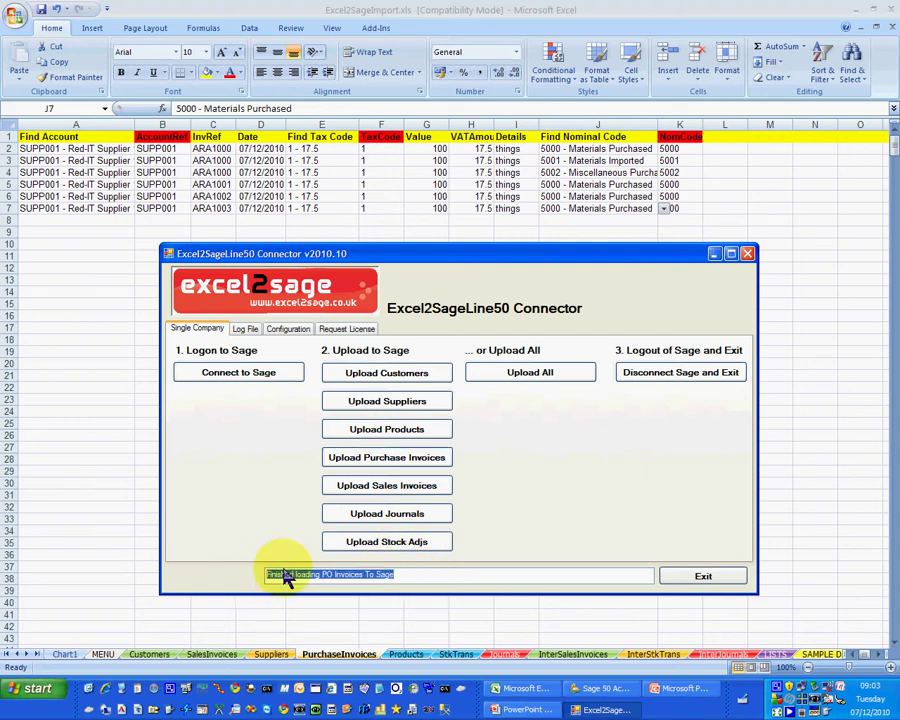
click(596, 688)
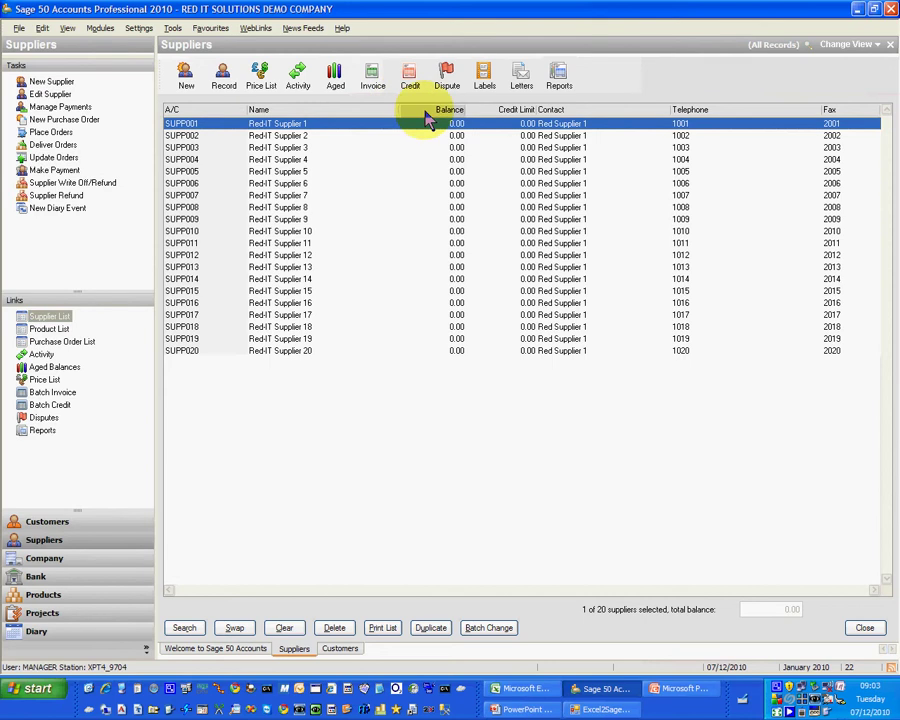
Sort suppliers by balance and open SUPP001's transaction activity
click(427, 118)
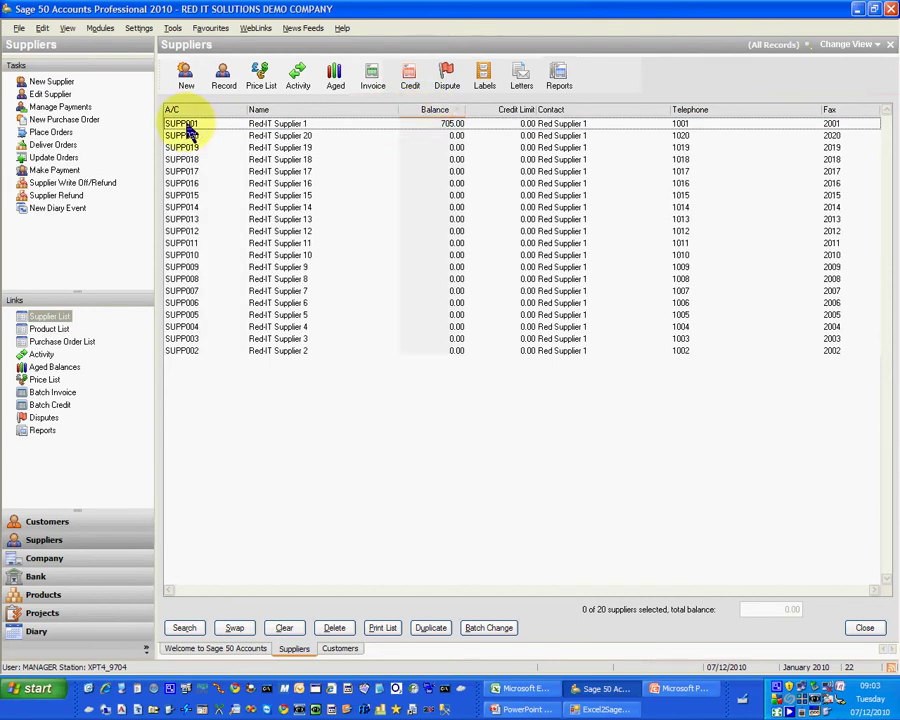
click(400, 124)
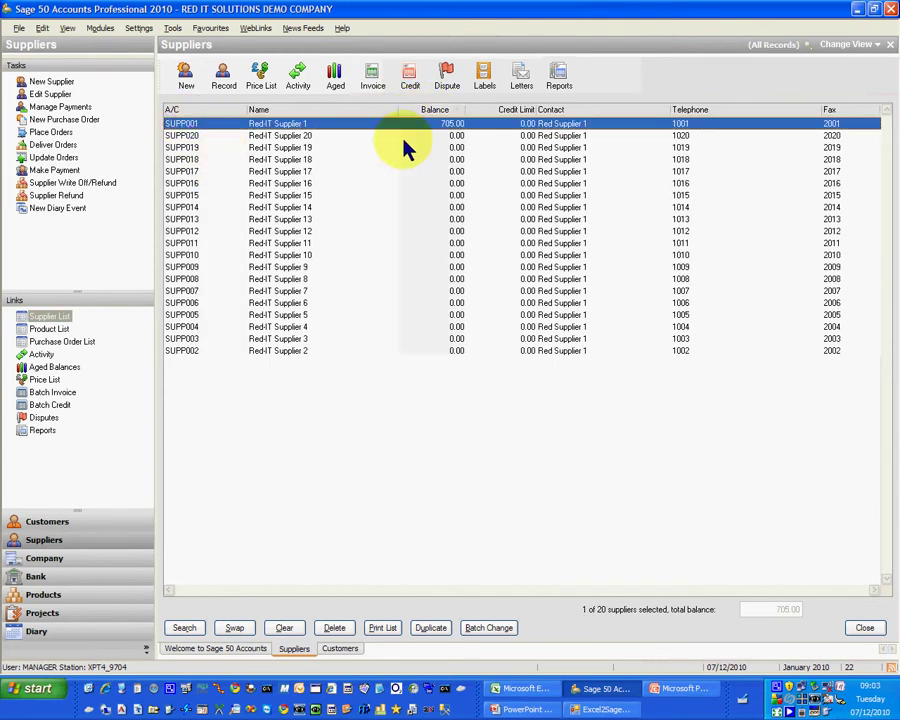
click(300, 78)
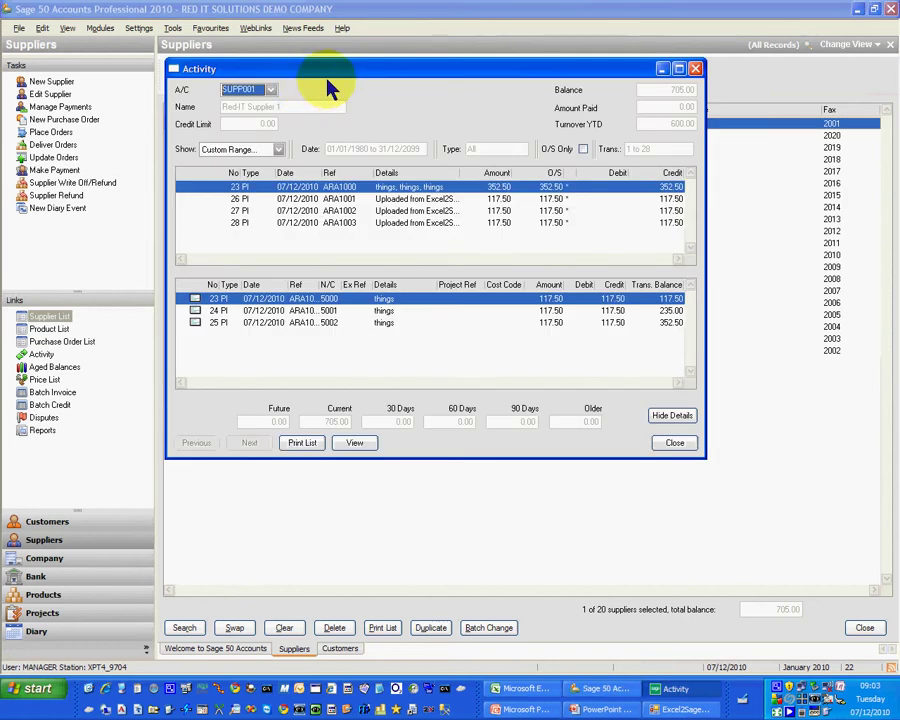
drag(335, 72, 395, 161)
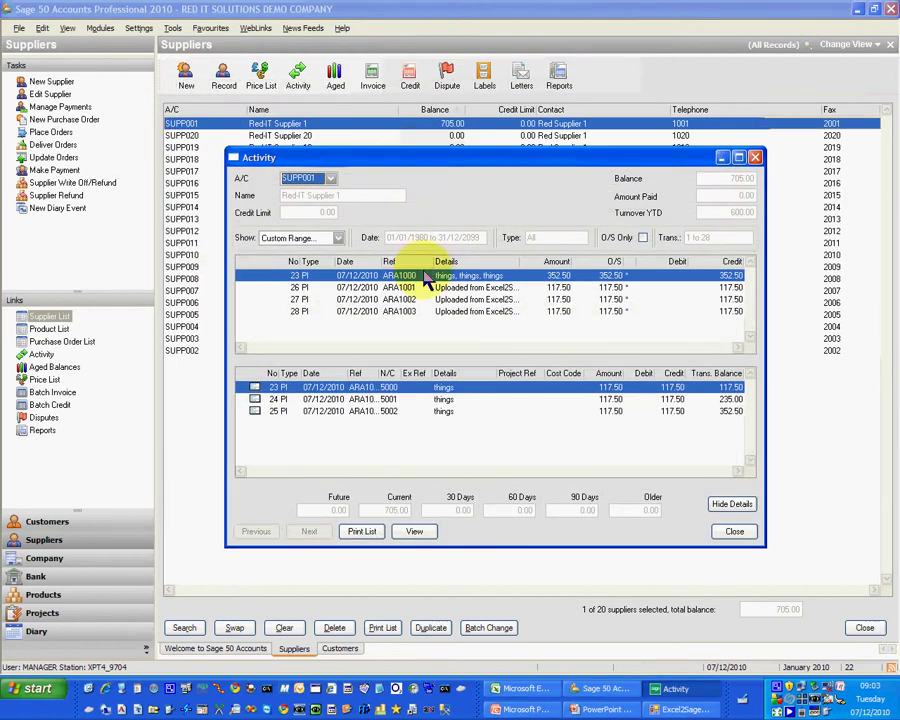
Inspect the uploaded invoices ARA1000–ARA1003 by amount and reference, widening Details
click(413, 400)
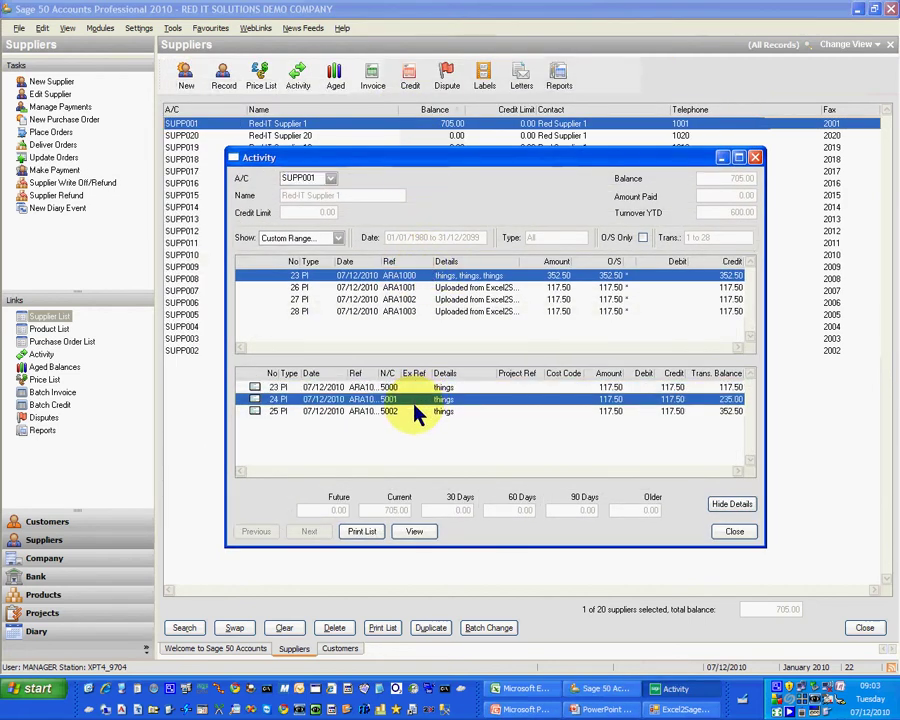
click(414, 411)
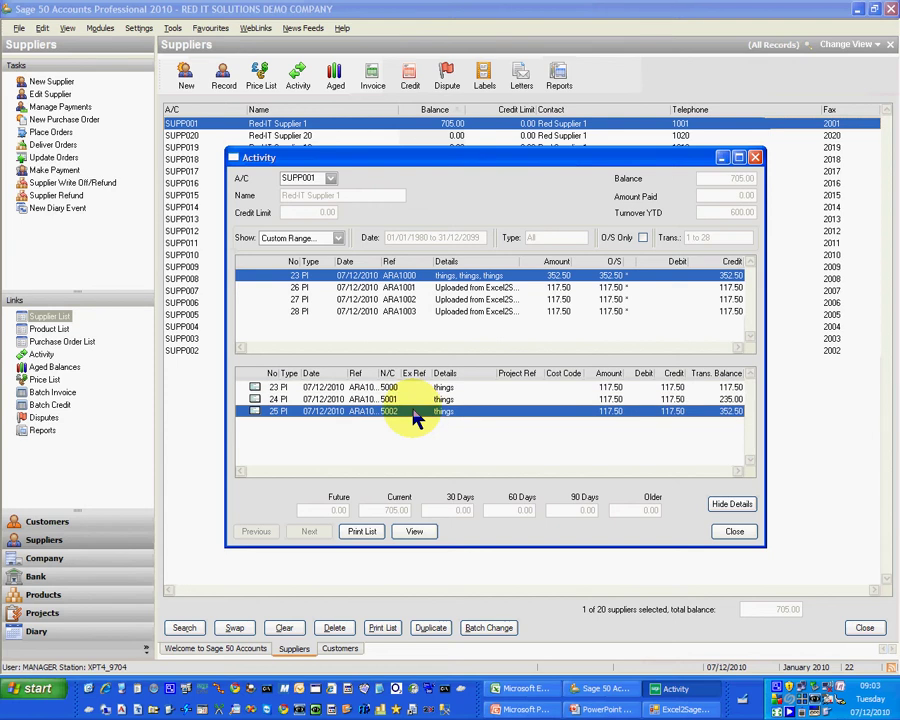
click(413, 287)
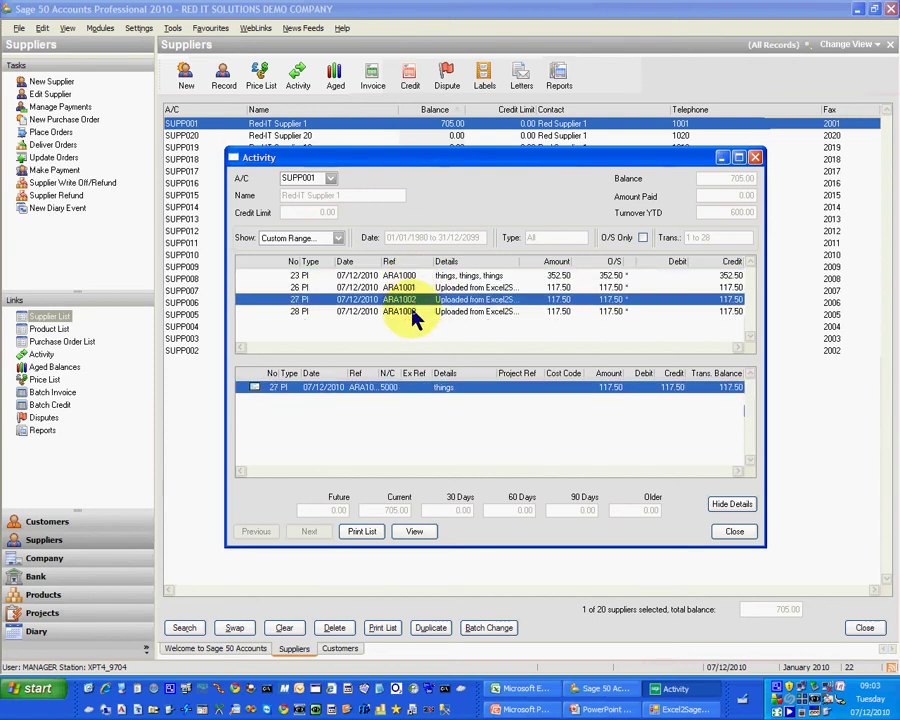
click(414, 313)
click(538, 261)
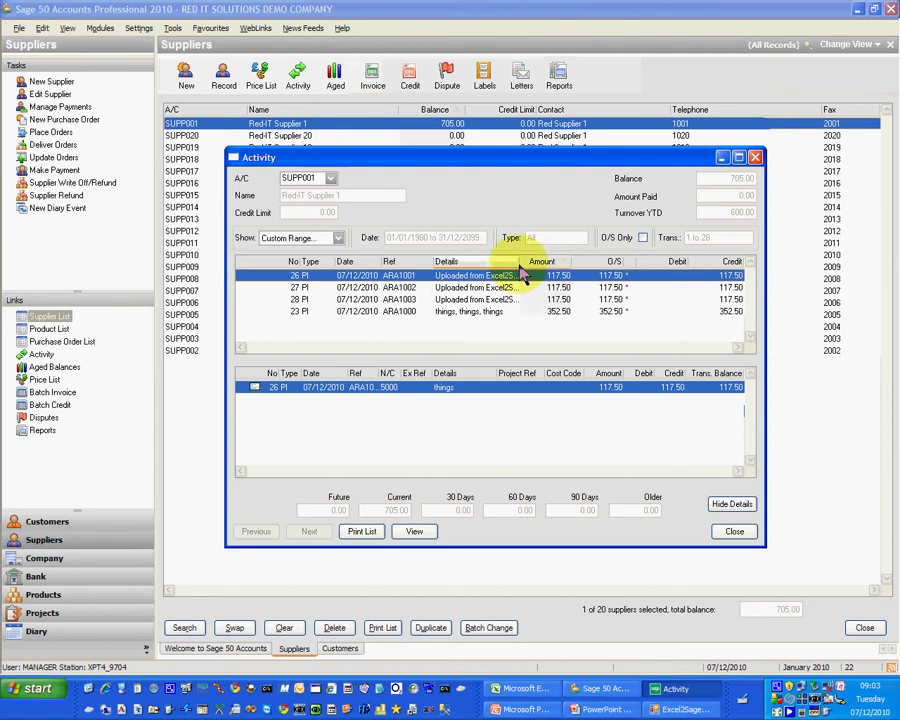
drag(518, 264, 568, 268)
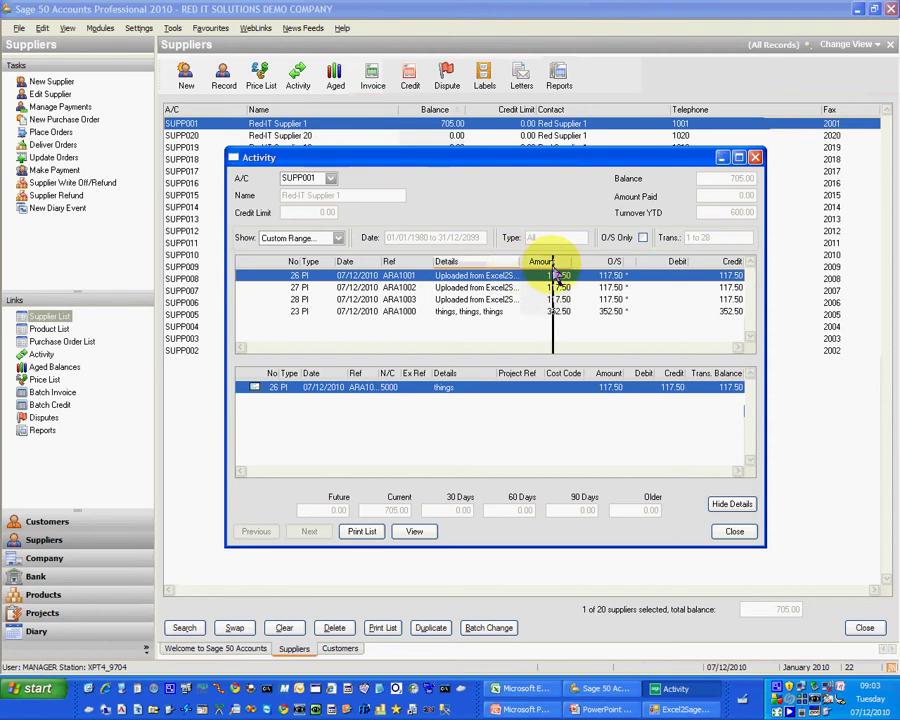
click(388, 262)
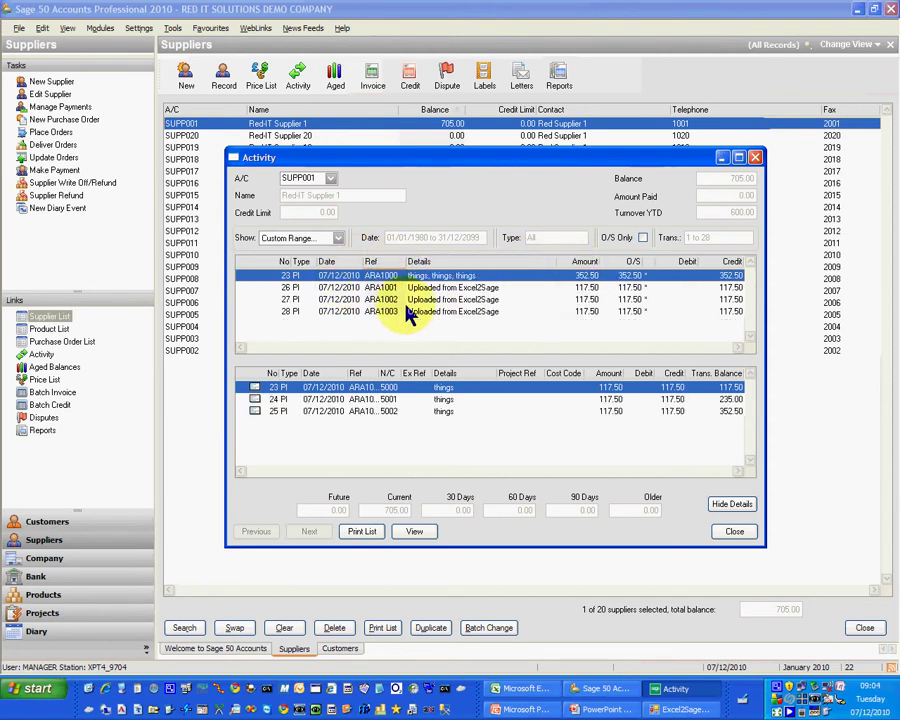
click(736, 533)
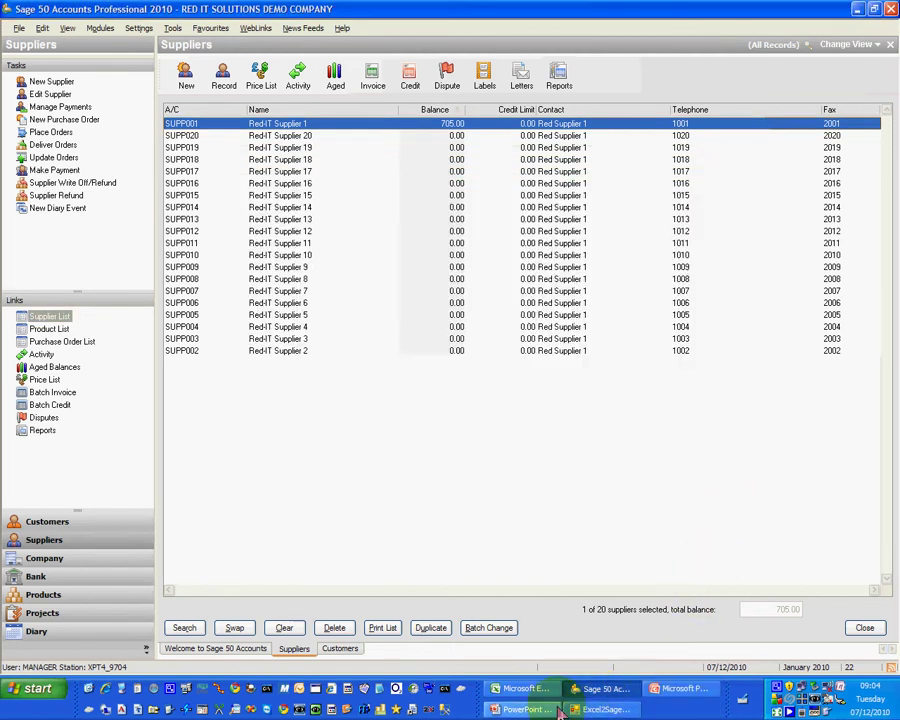